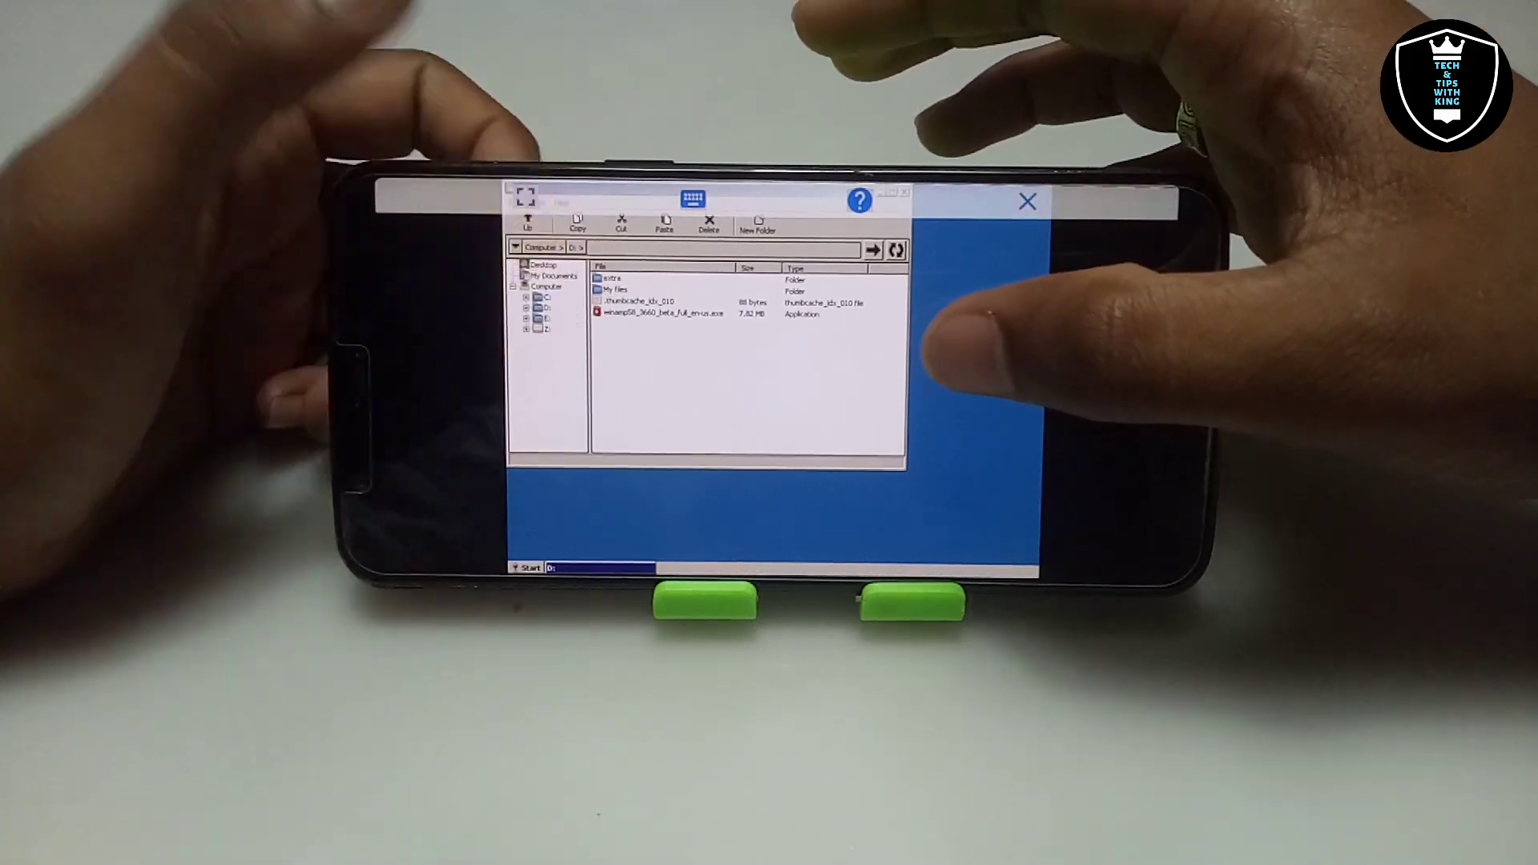
{"action": "scroll", "coordinate": [715, 348], "scroll_direction": "up", "scroll_amount": 1}
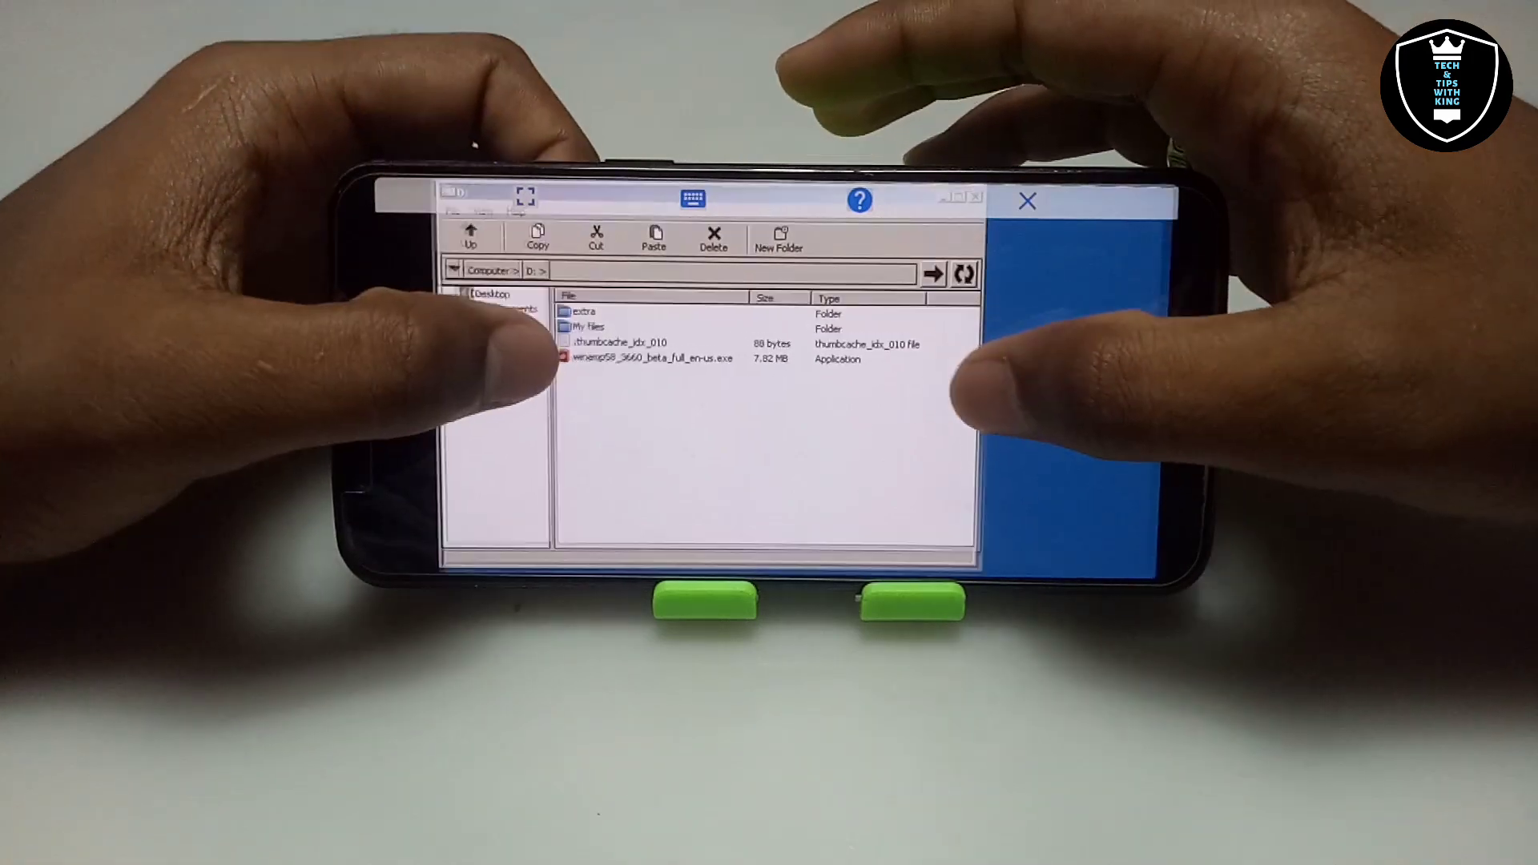
{"action": "scroll", "coordinate": [721, 384], "scroll_direction": "up", "scroll_amount": 1}
{"action": "scroll", "coordinate": [722, 384], "scroll_direction": "up", "scroll_amount": 1}
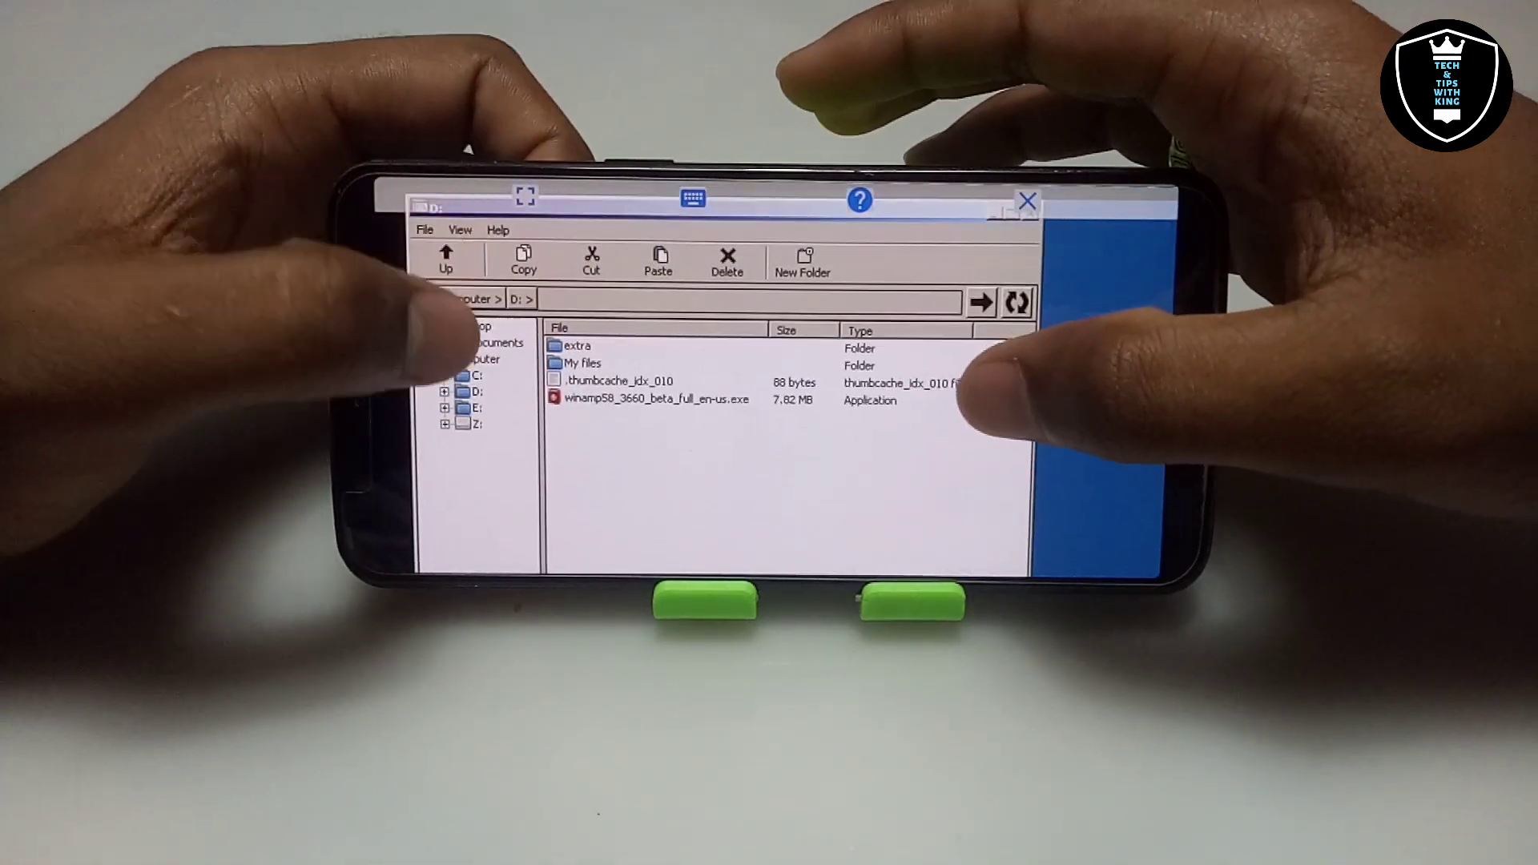
{"action": "scroll", "coordinate": [721, 384], "scroll_direction": "up", "scroll_amount": 1}
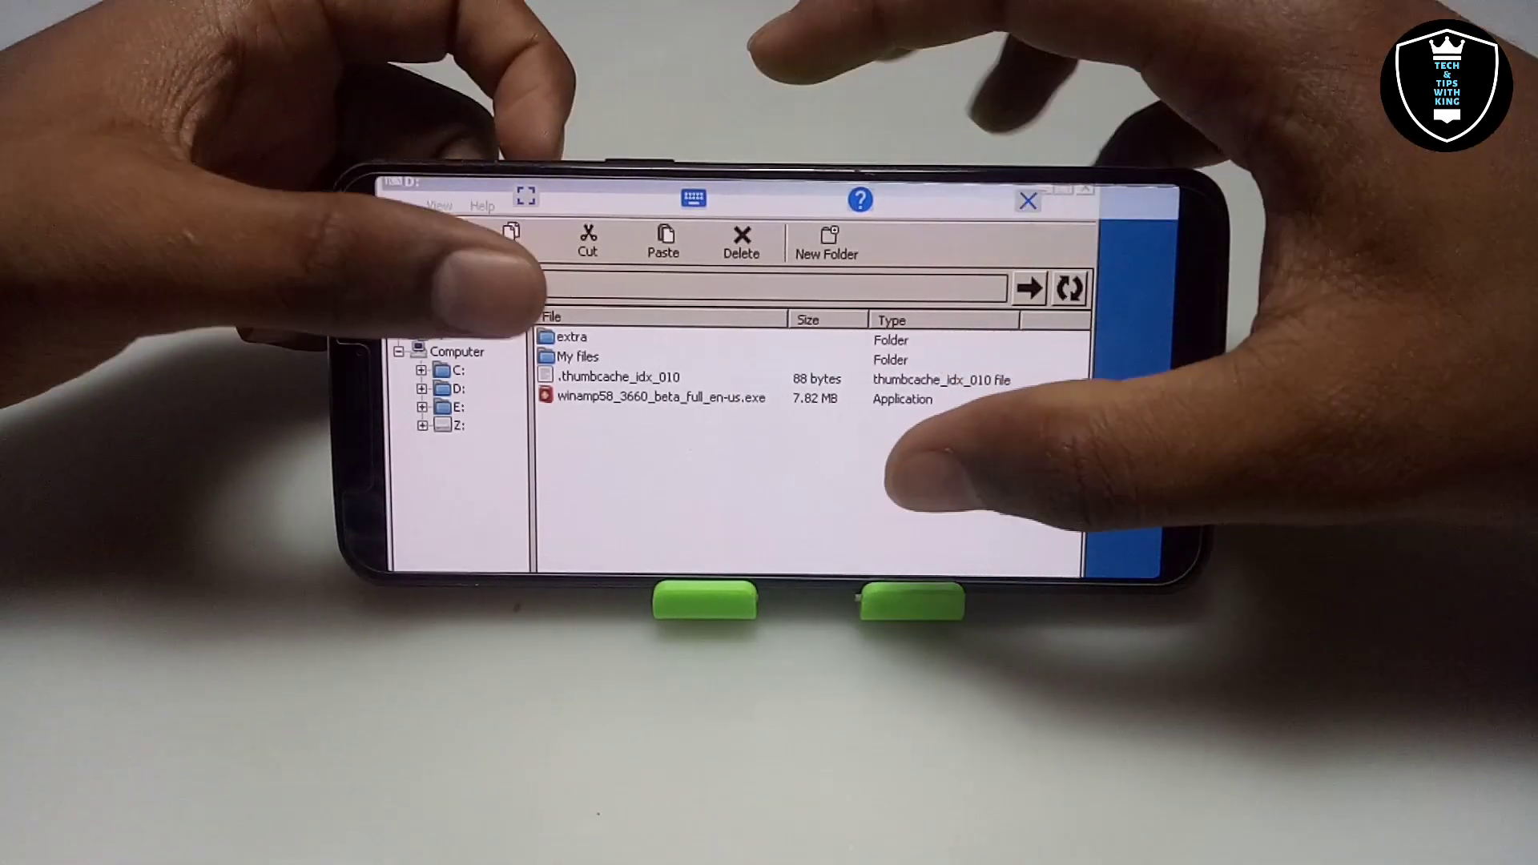
{"action": "scroll", "coordinate": [745, 397], "scroll_direction": "up", "scroll_amount": 1}
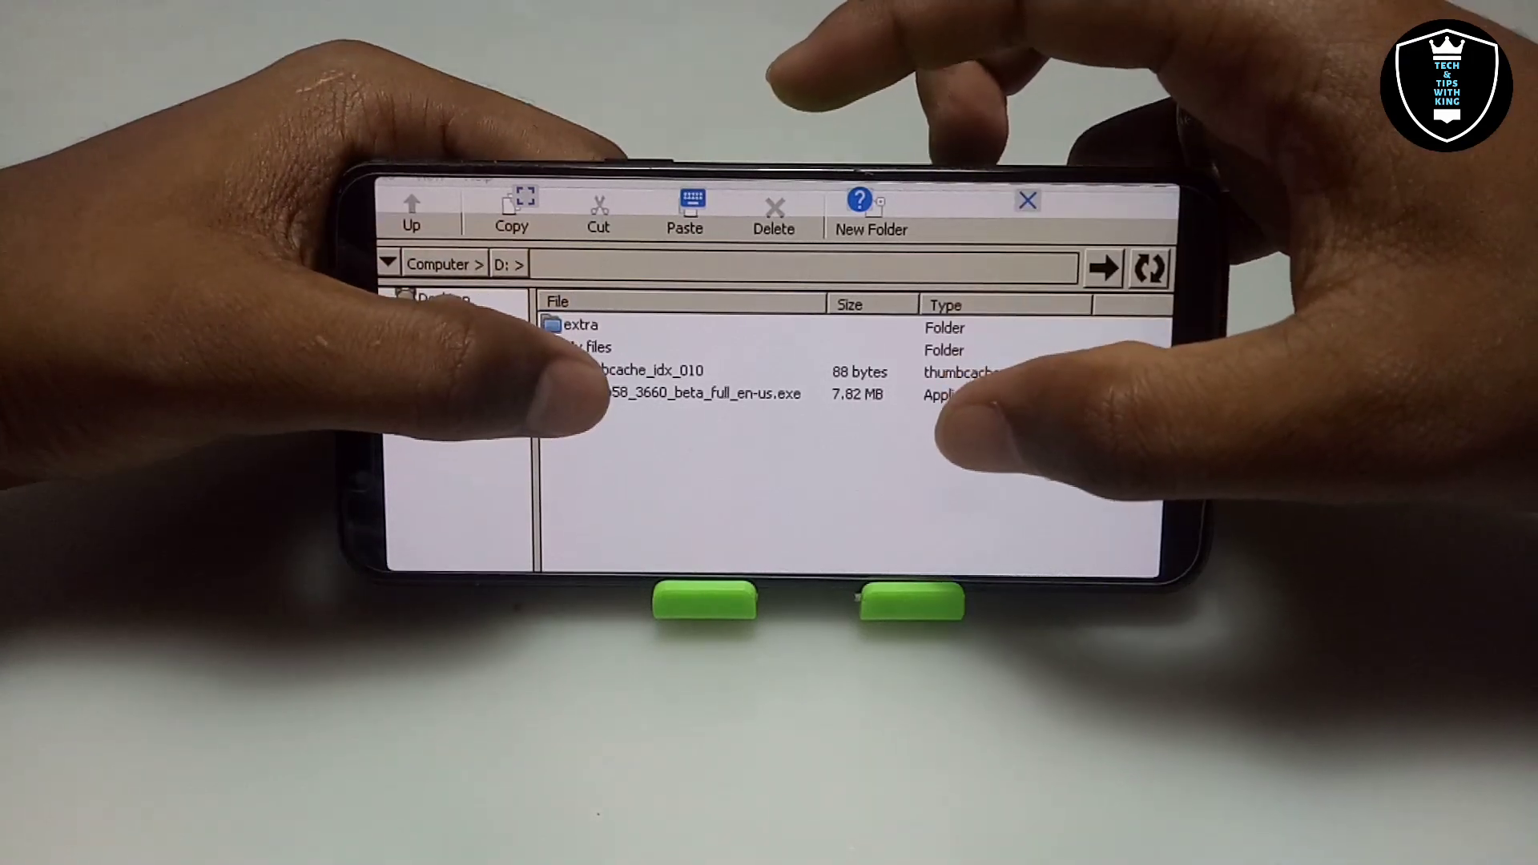
Launch the Winamp 5.8 installer and go past Welcome with Standard Install to Choose Skin
{"action": "key", "text": "Escape"}
{"action": "scroll", "coordinate": [770, 385], "scroll_direction": "down", "scroll_amount": 3}
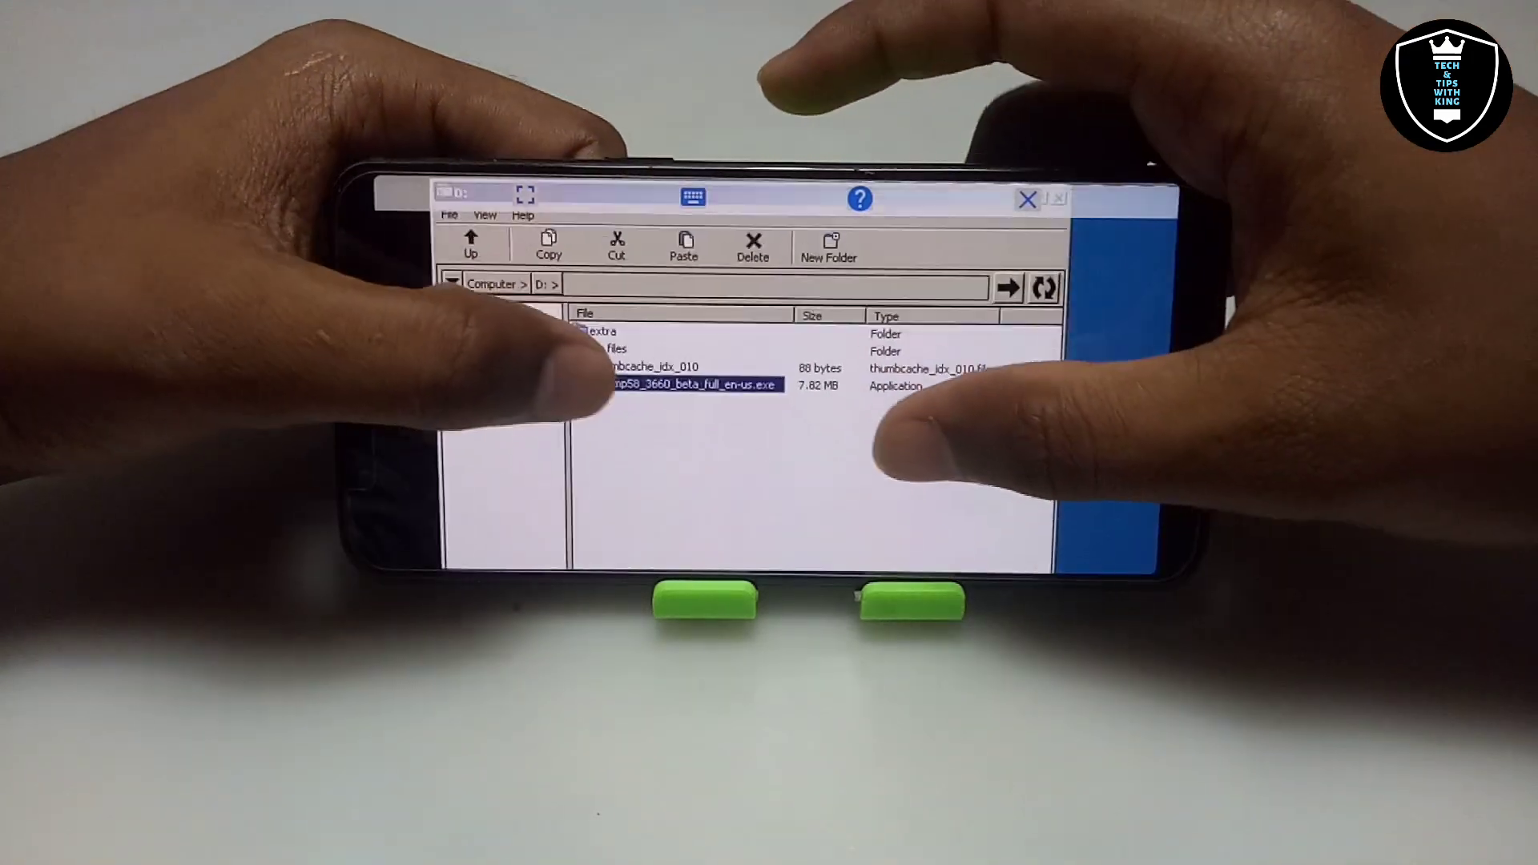
{"action": "scroll", "coordinate": [770, 385], "scroll_direction": "down", "scroll_amount": 3}
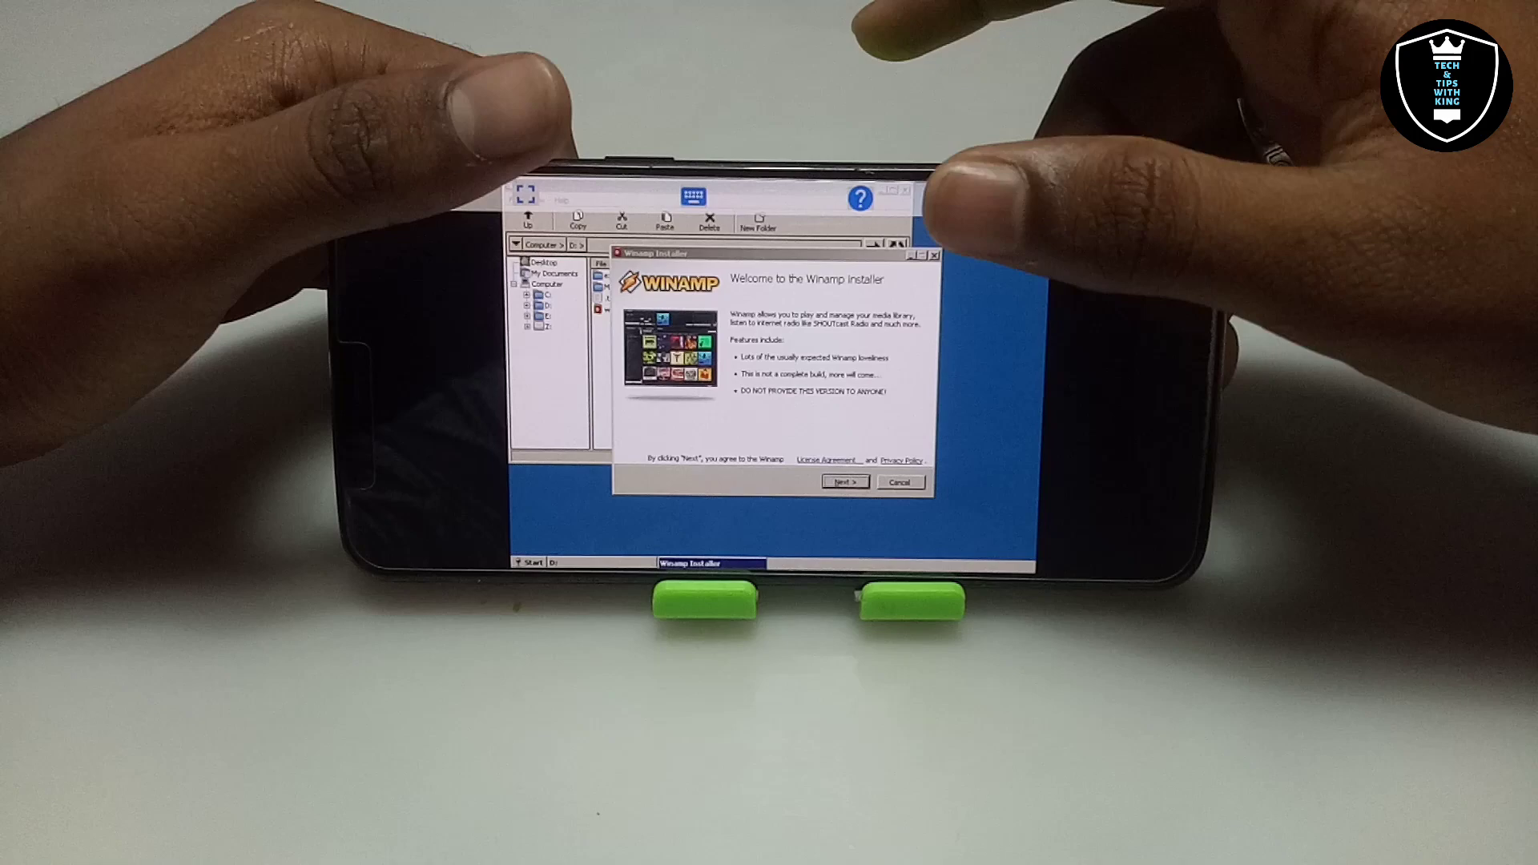
{"action": "scroll", "coordinate": [793, 396], "scroll_direction": "up", "scroll_amount": 2}
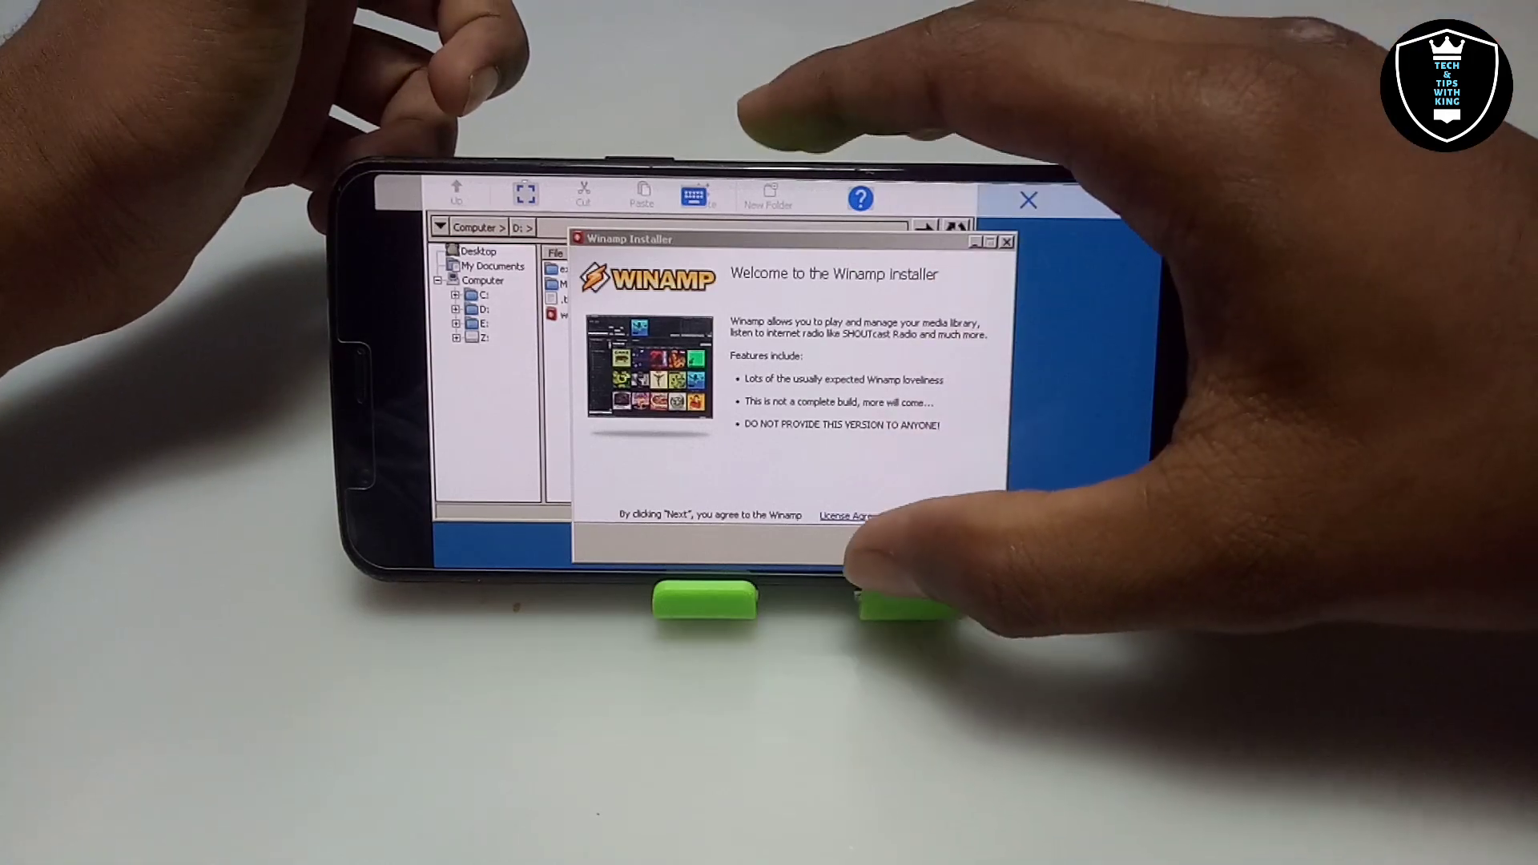
{"action": "left_click", "coordinate": [875, 544]}
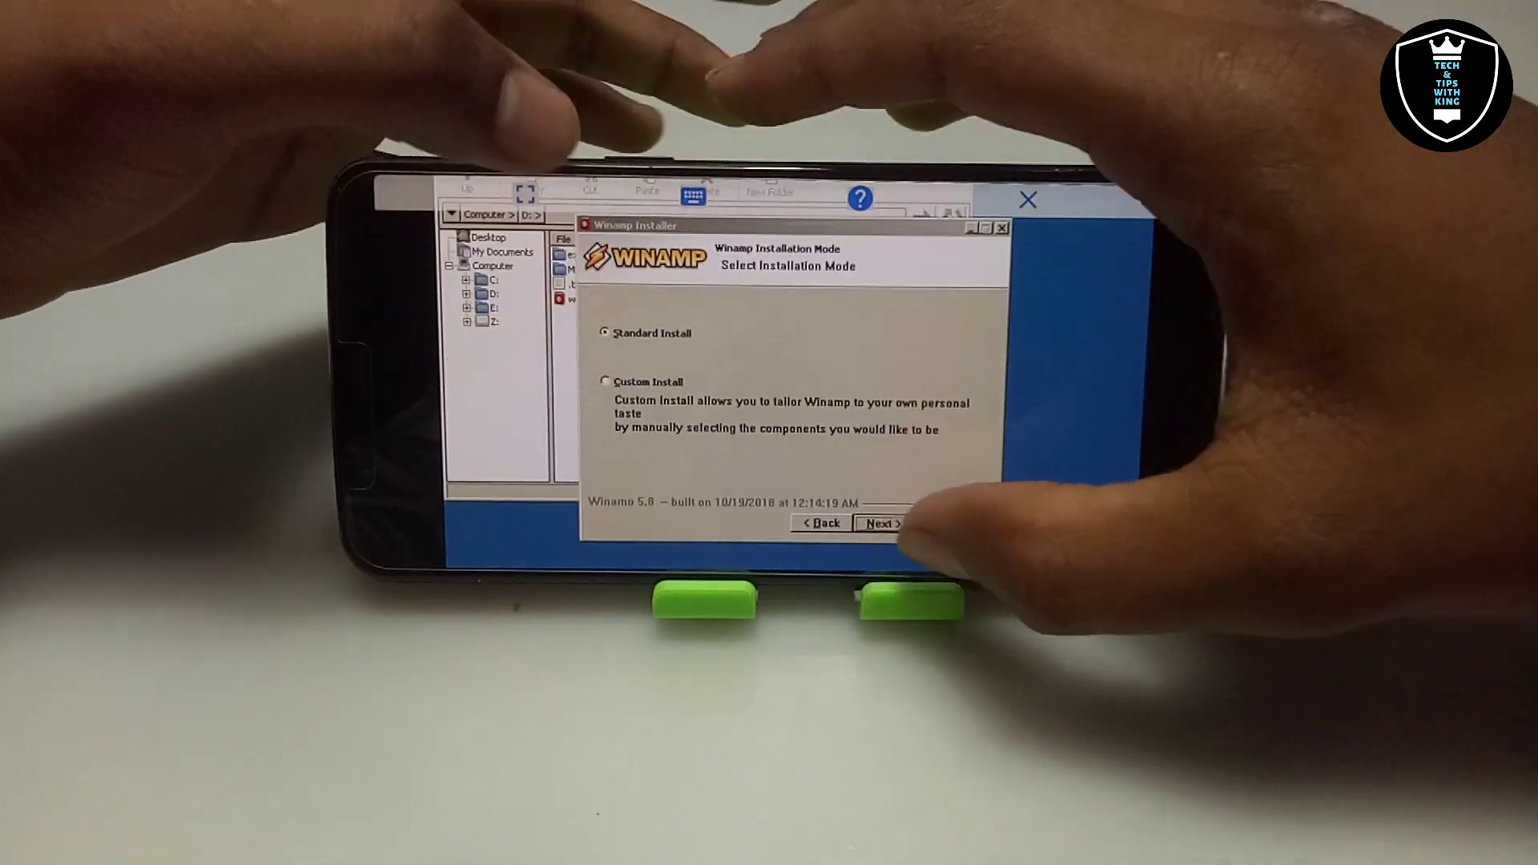
{"action": "left_click", "coordinate": [881, 523]}
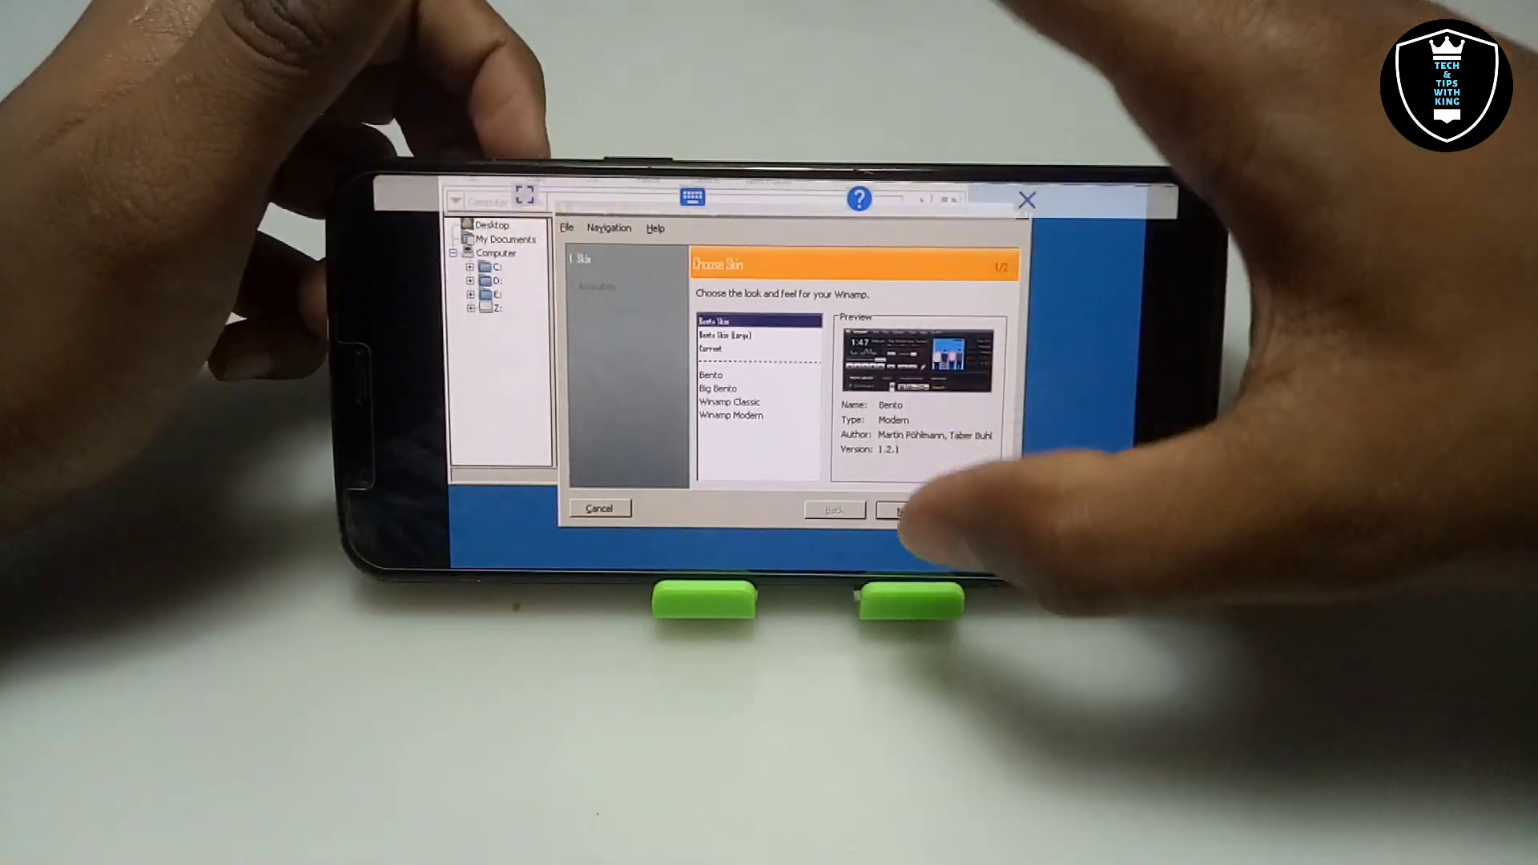
Keep the default Bento skin and file associations, and finish Winamp setup
{"action": "left_click", "coordinate": [900, 509]}
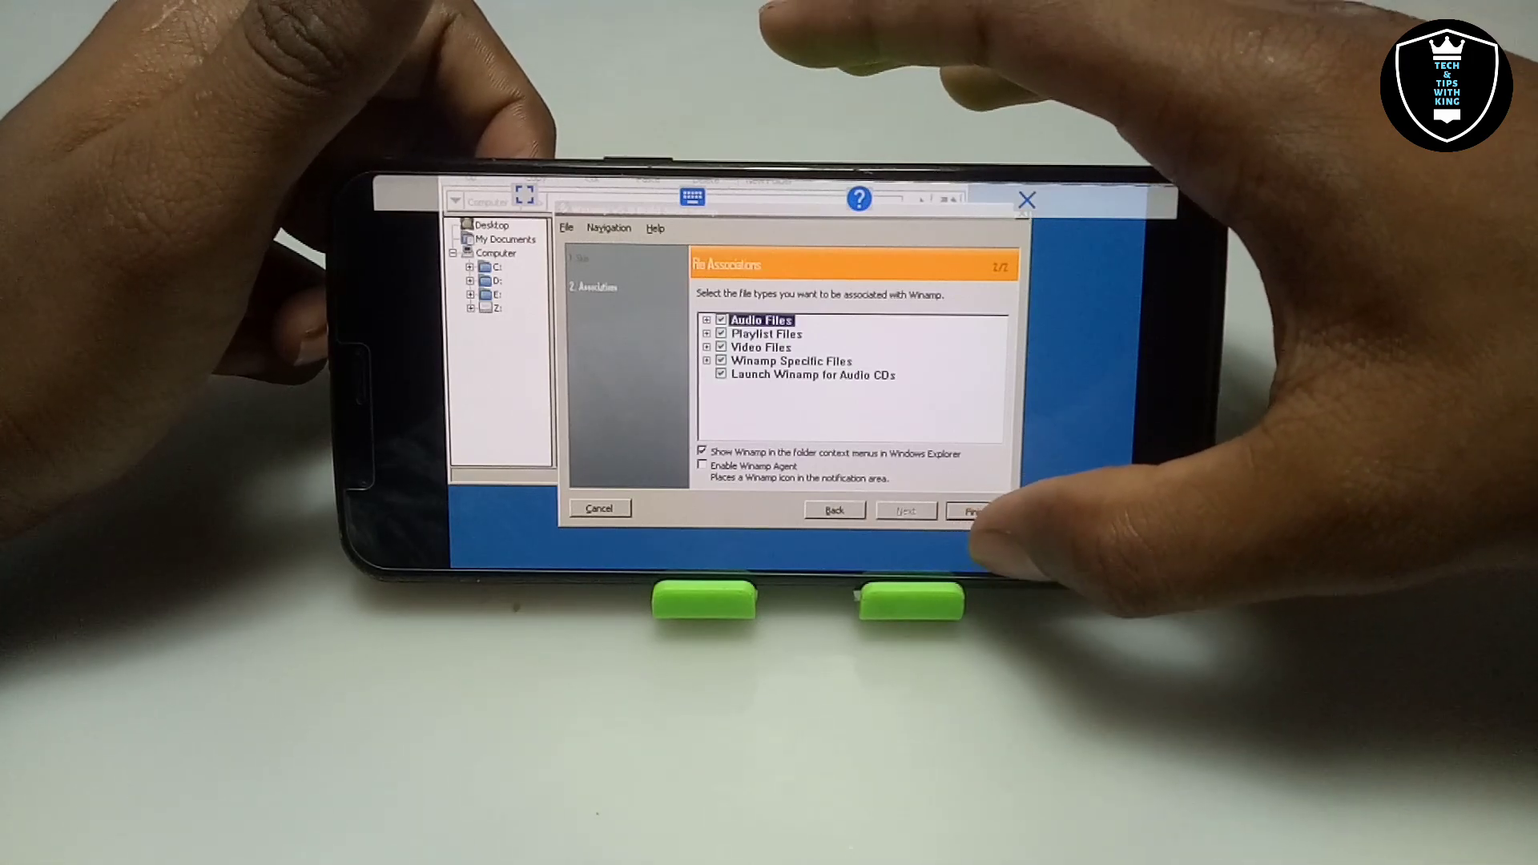
{"action": "left_click", "coordinate": [973, 510]}
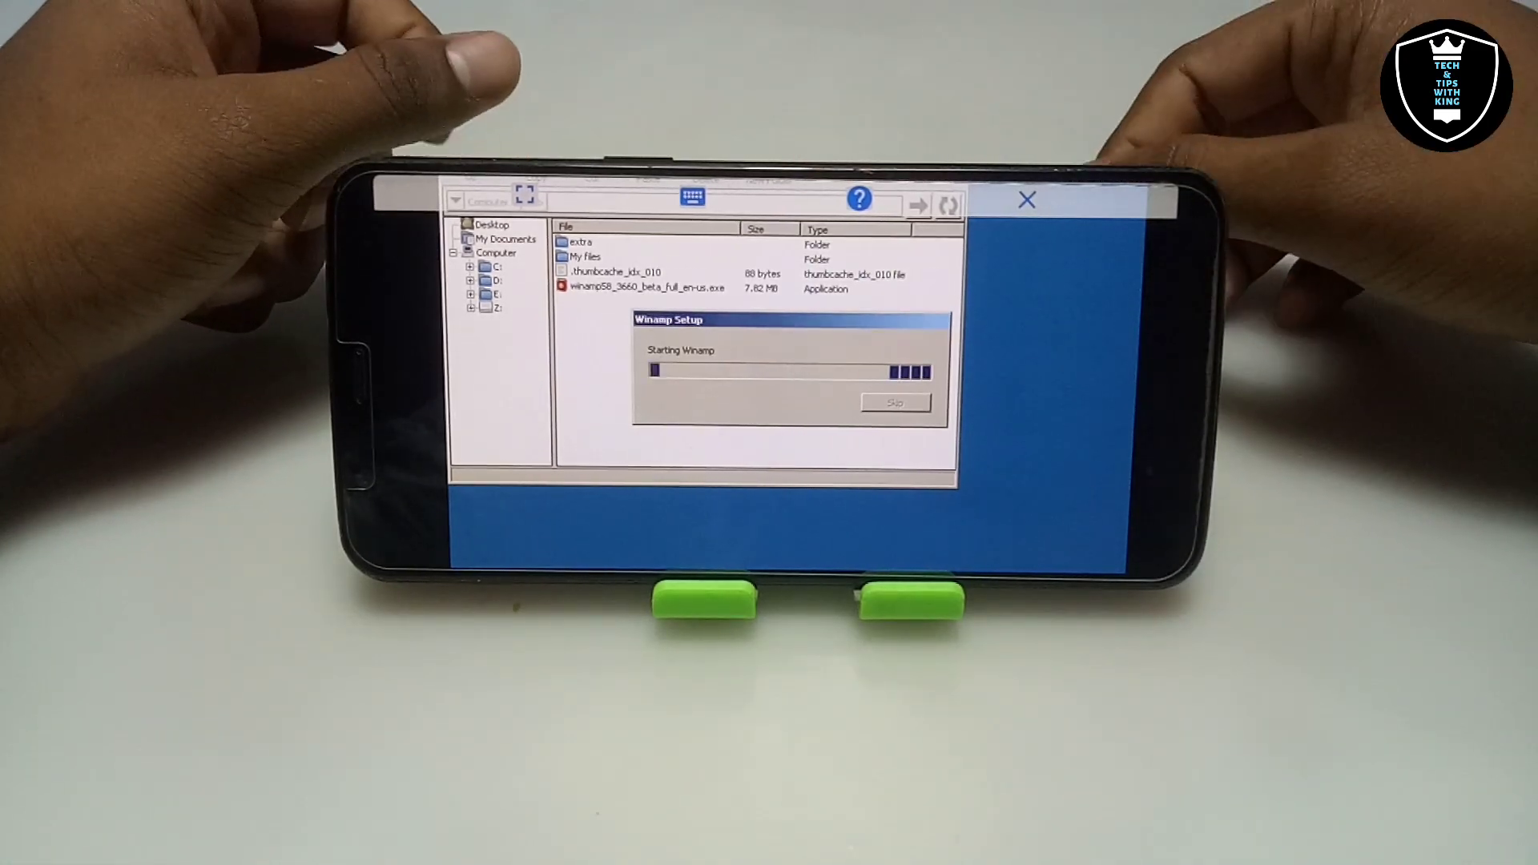
{"action": "scroll", "coordinate": [708, 349], "scroll_direction": "down", "scroll_amount": 3}
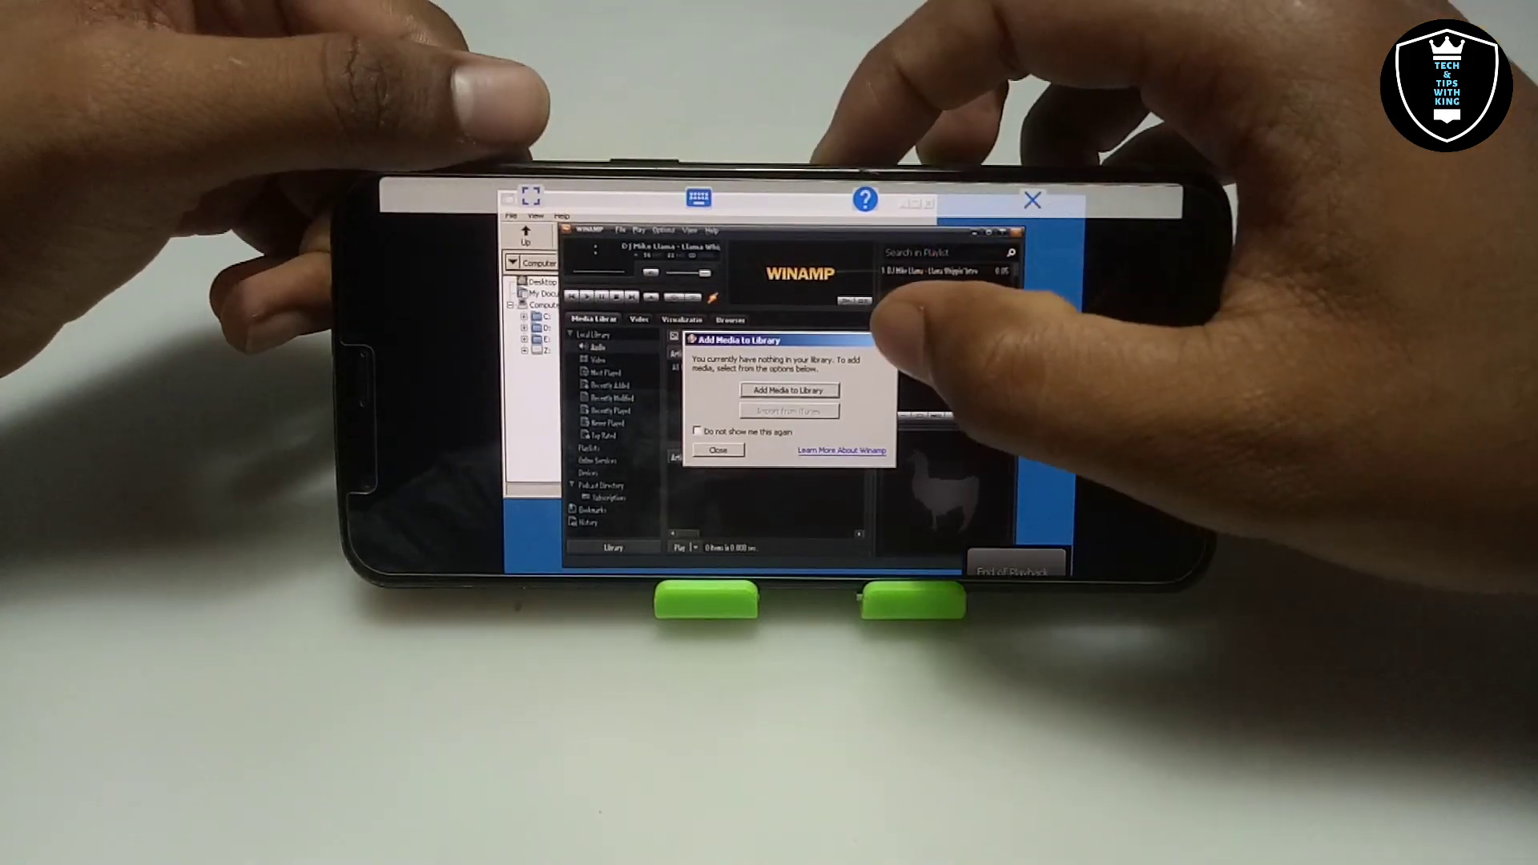
Dismiss the Add Media to Library prompt and show the Local Library's Audio section
{"action": "left_click", "coordinate": [887, 340]}
{"action": "scroll", "coordinate": [782, 385], "scroll_direction": "up", "scroll_amount": 3}
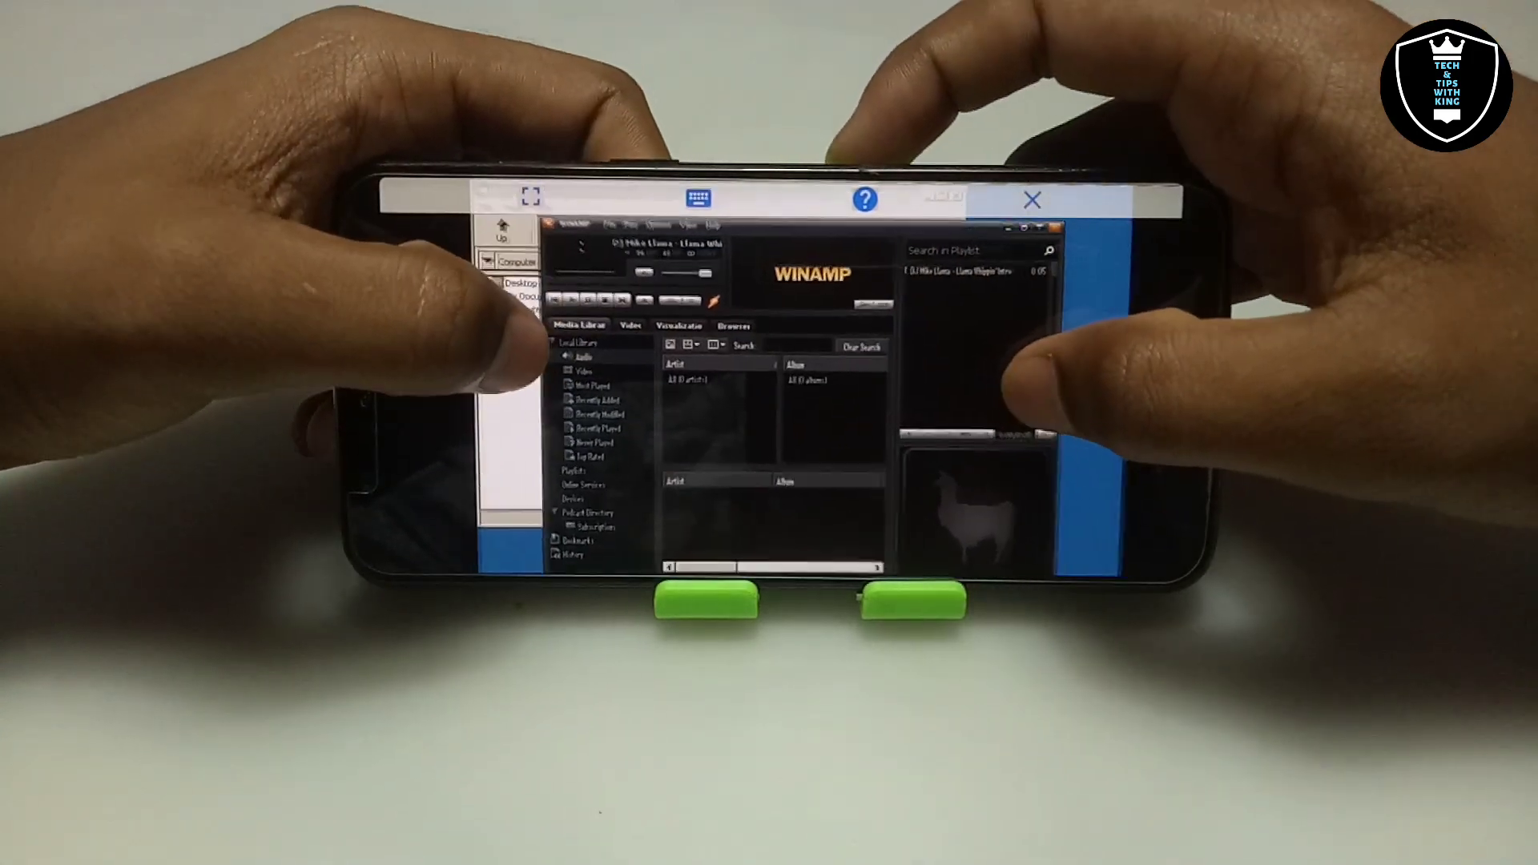
{"action": "left_click", "coordinate": [566, 354]}
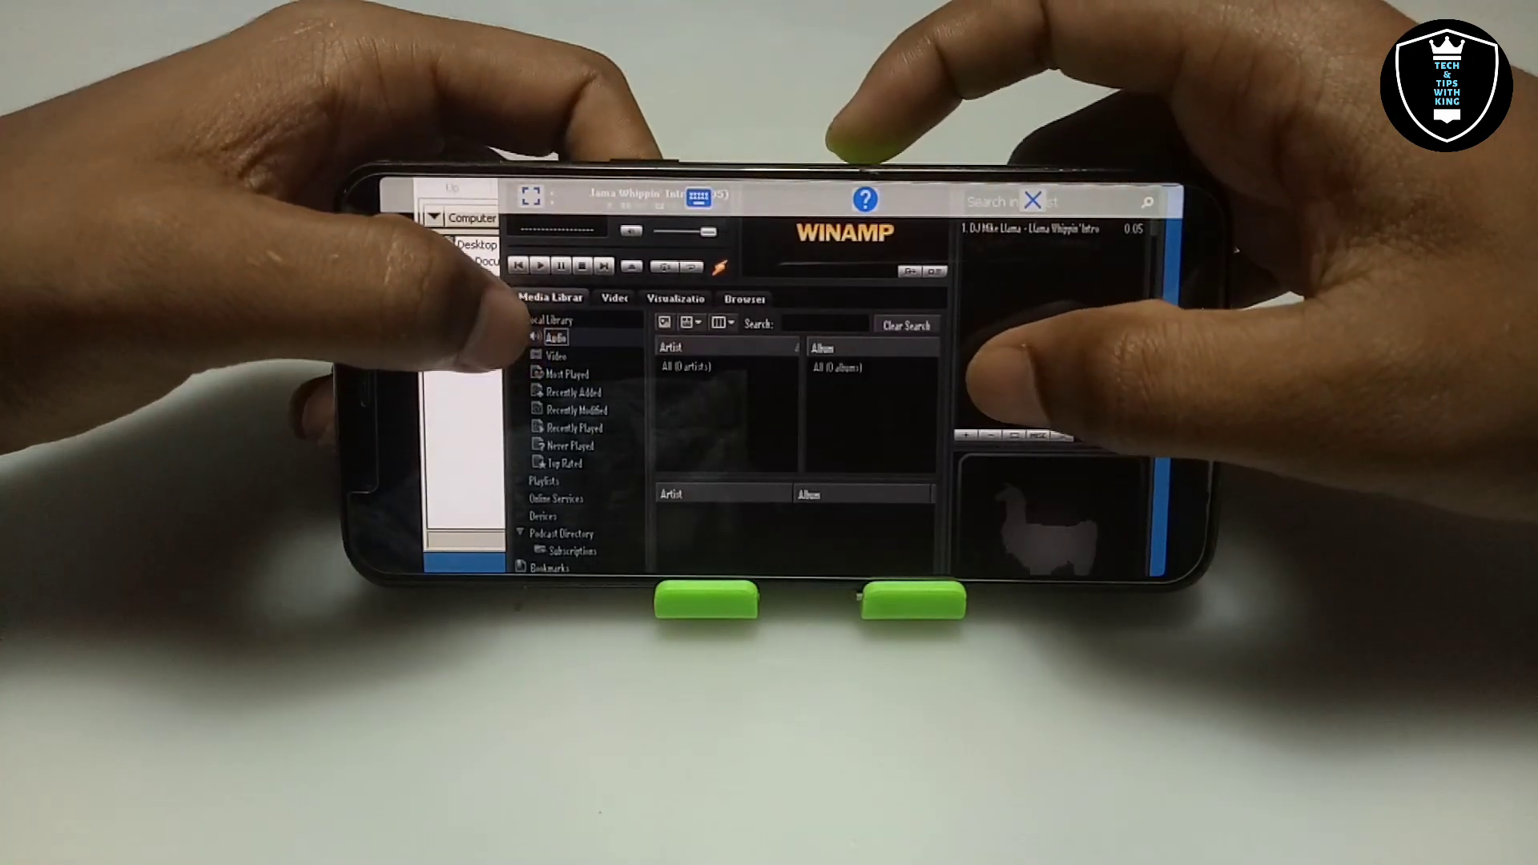
{"action": "scroll", "coordinate": [782, 385], "scroll_direction": "up", "scroll_amount": 1}
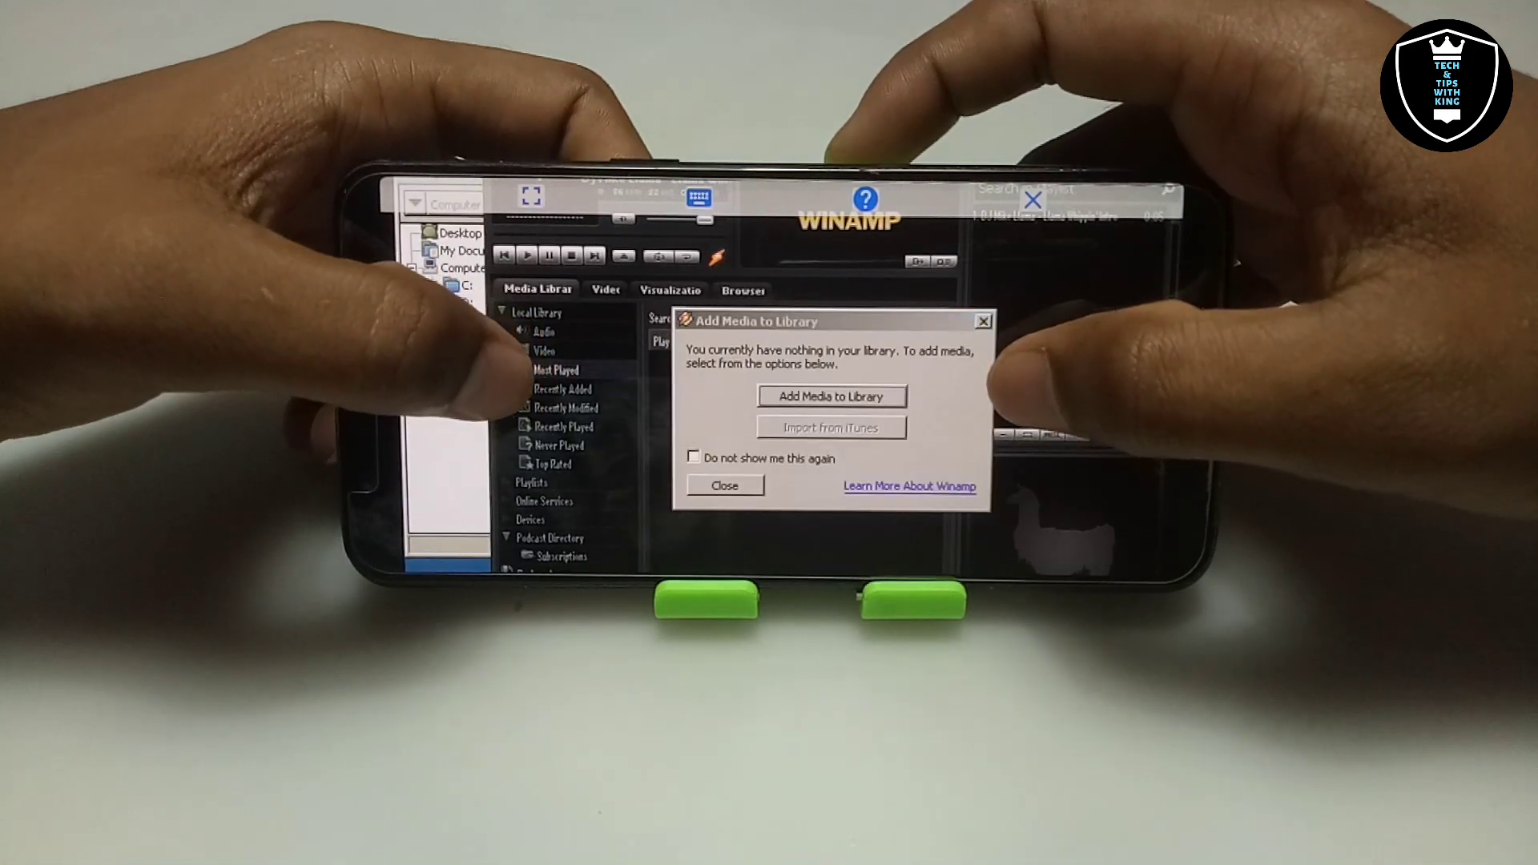
{"action": "scroll", "coordinate": [781, 384], "scroll_direction": "down", "scroll_amount": 1}
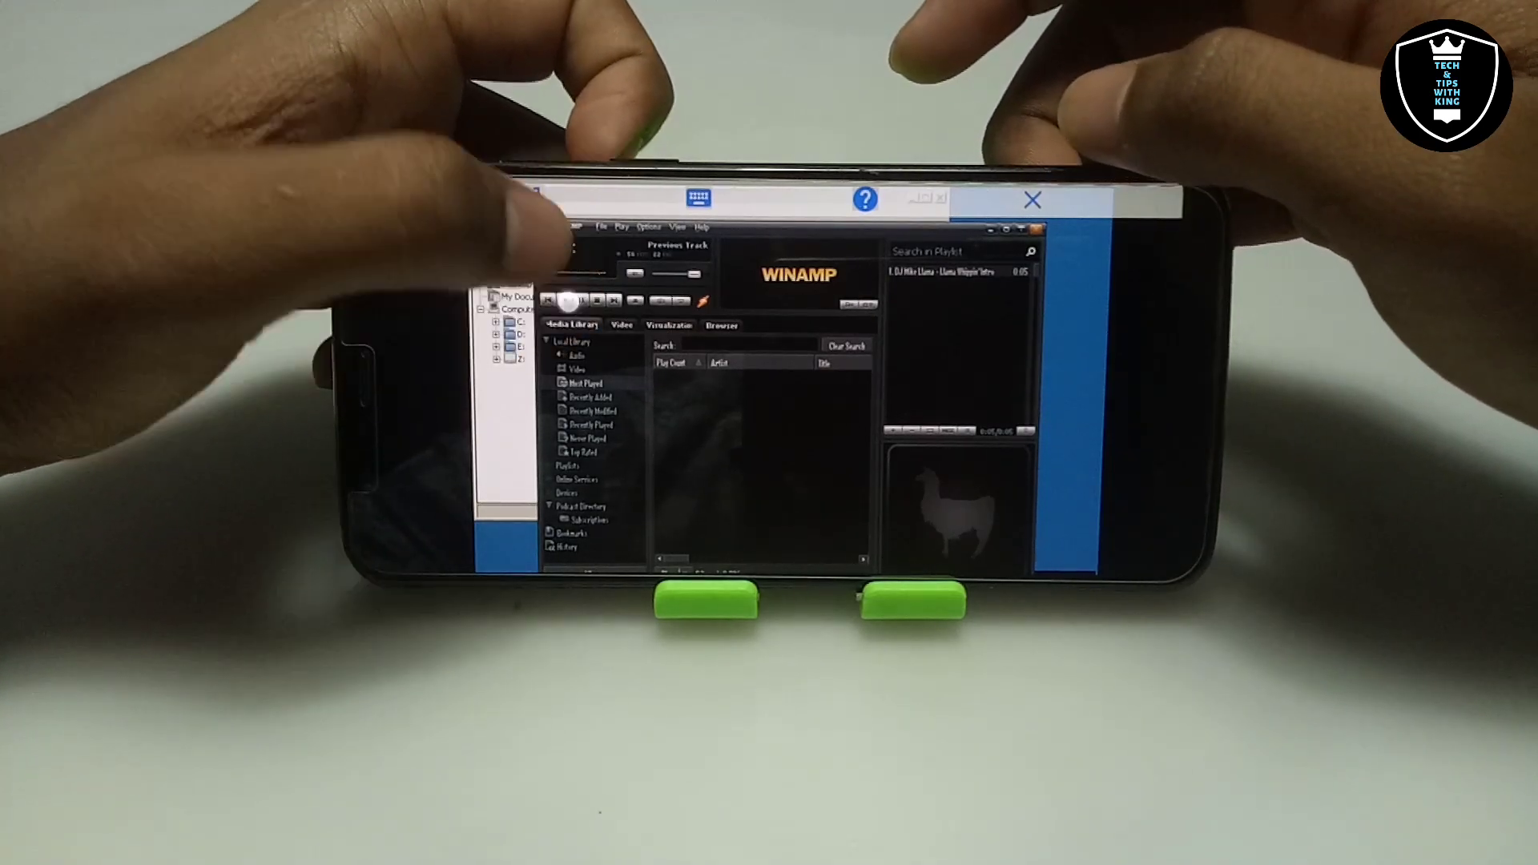
Play the DJ Mike Llama 'Llama Whippin'' intro track from the playlist
{"action": "left_click", "coordinate": [564, 299]}
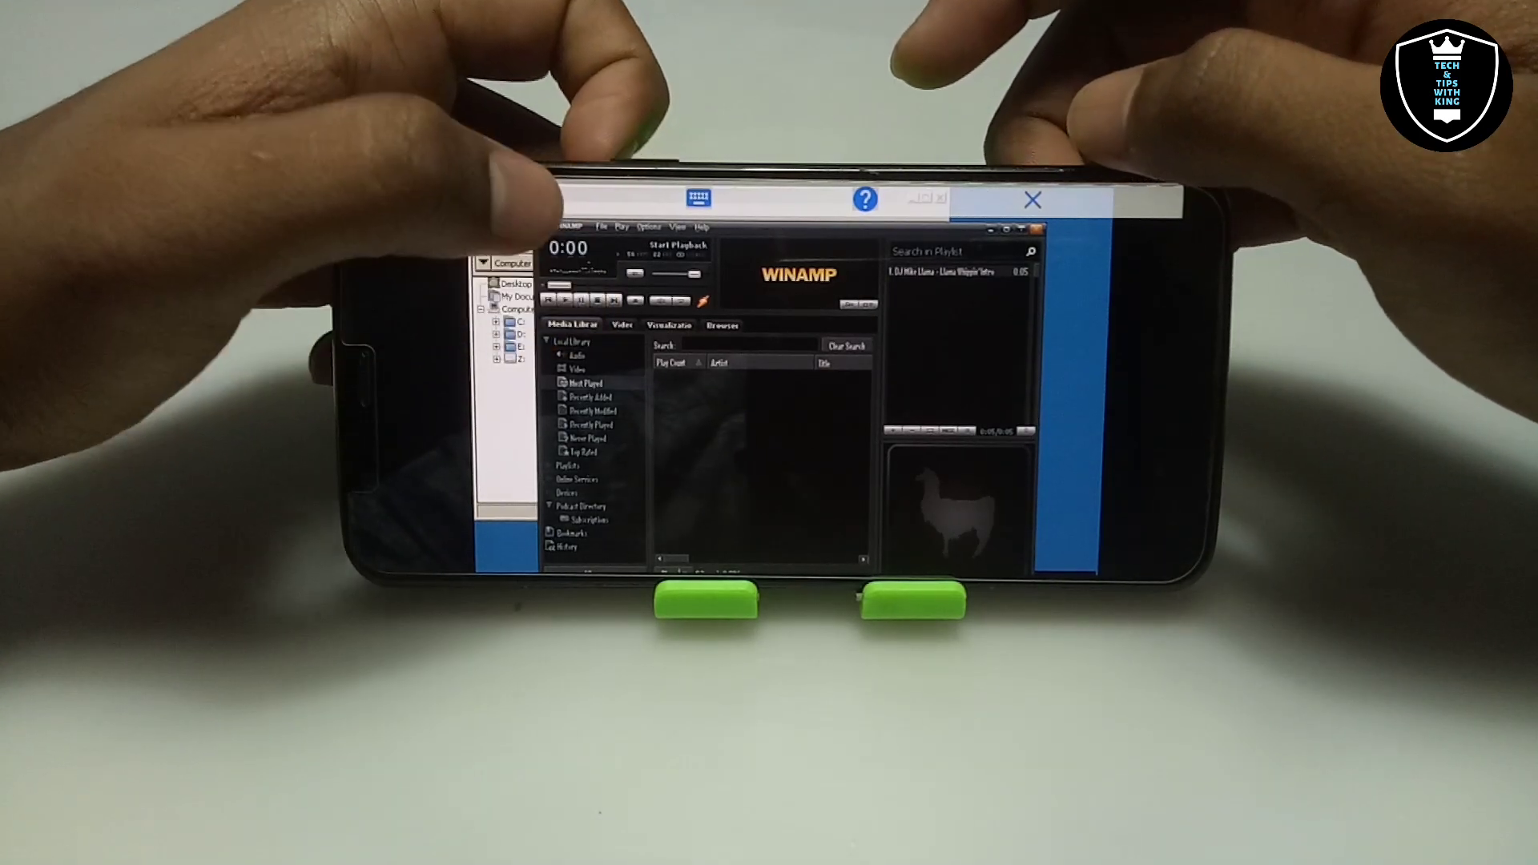